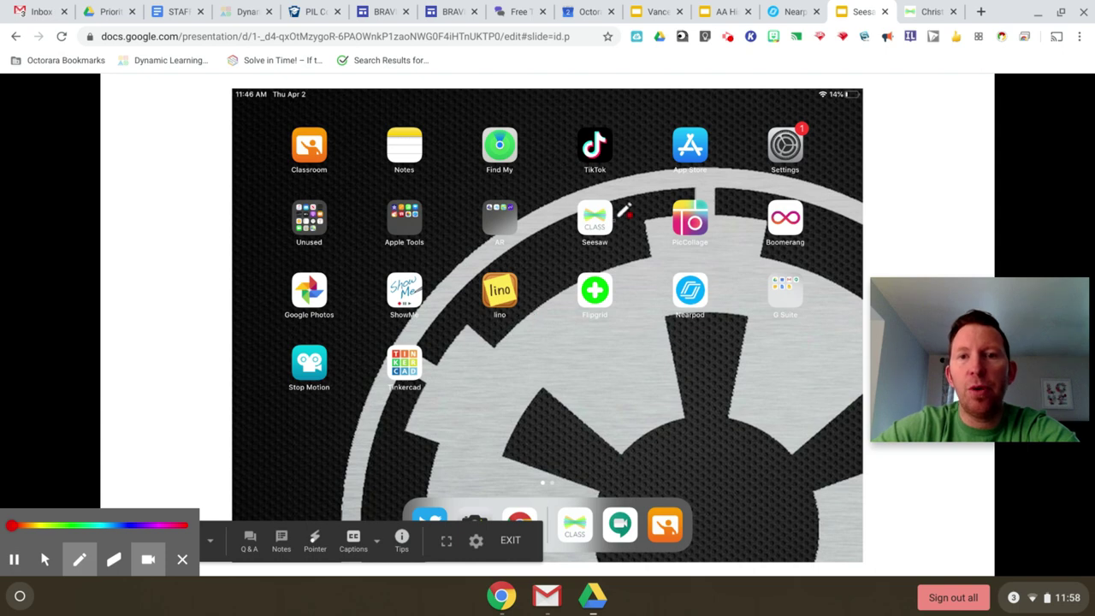
Circle the Seesaw app icon in red on the iPad home screen slide and advance to the teacher/student choice slide.
{"action": "mouse_move", "coordinate": [621, 174]}
{"action": "left_mouse_down"}
{"action": "mouse_move", "coordinate": [585, 183]}
{"action": "mouse_move", "coordinate": [573, 211]}
{"action": "mouse_move", "coordinate": [582, 243]}
{"action": "mouse_move", "coordinate": [615, 244]}
{"action": "mouse_move", "coordinate": [628, 195]}
{"action": "mouse_move", "coordinate": [597, 171]}
{"action": "left_mouse_up"}
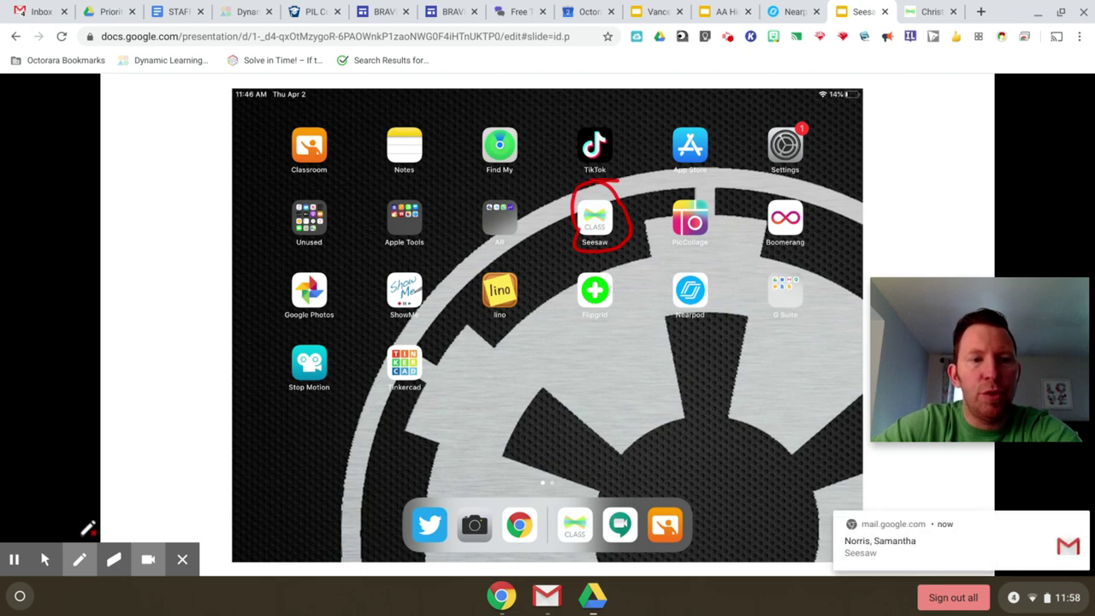
{"action": "left_click", "coordinate": [46, 558]}
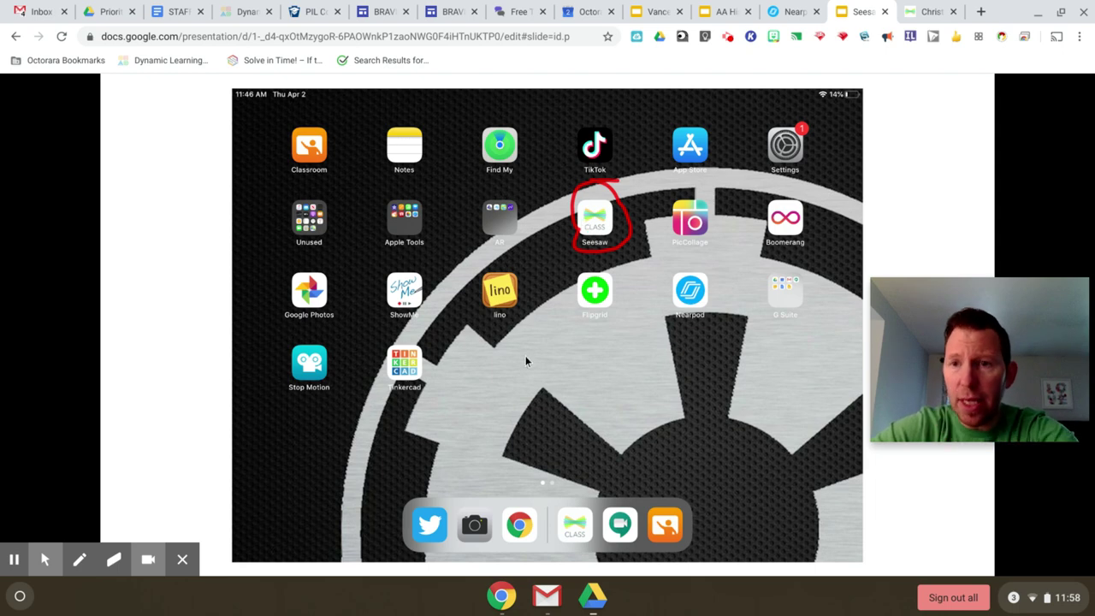
{"action": "left_click", "coordinate": [591, 362]}
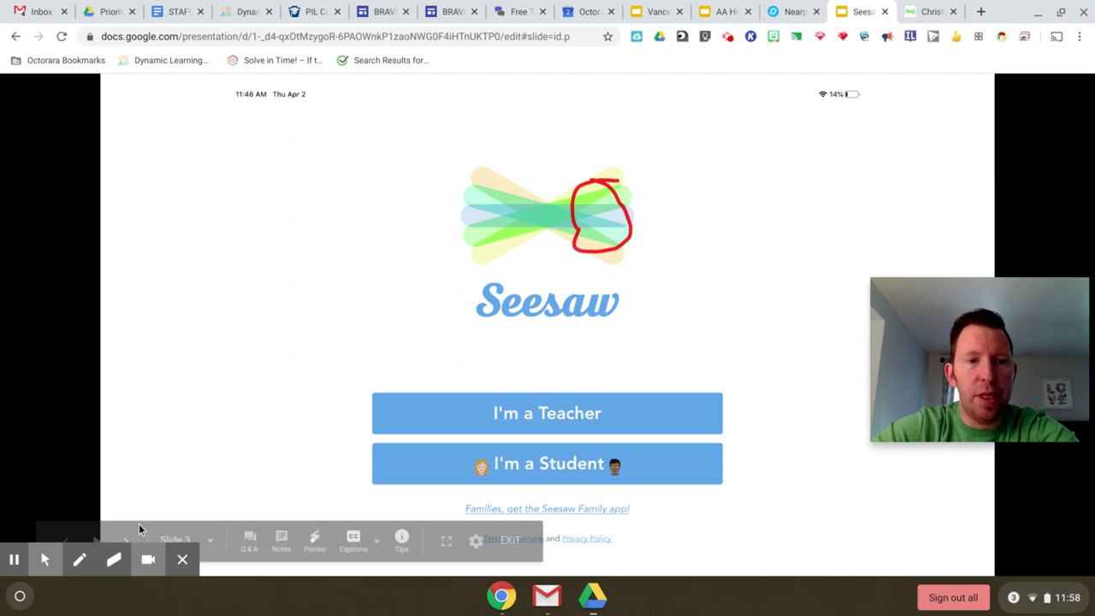
Erase the red circle drawn over the Seesaw logo and return to the normal pointer.
{"action": "left_click", "coordinate": [114, 557]}
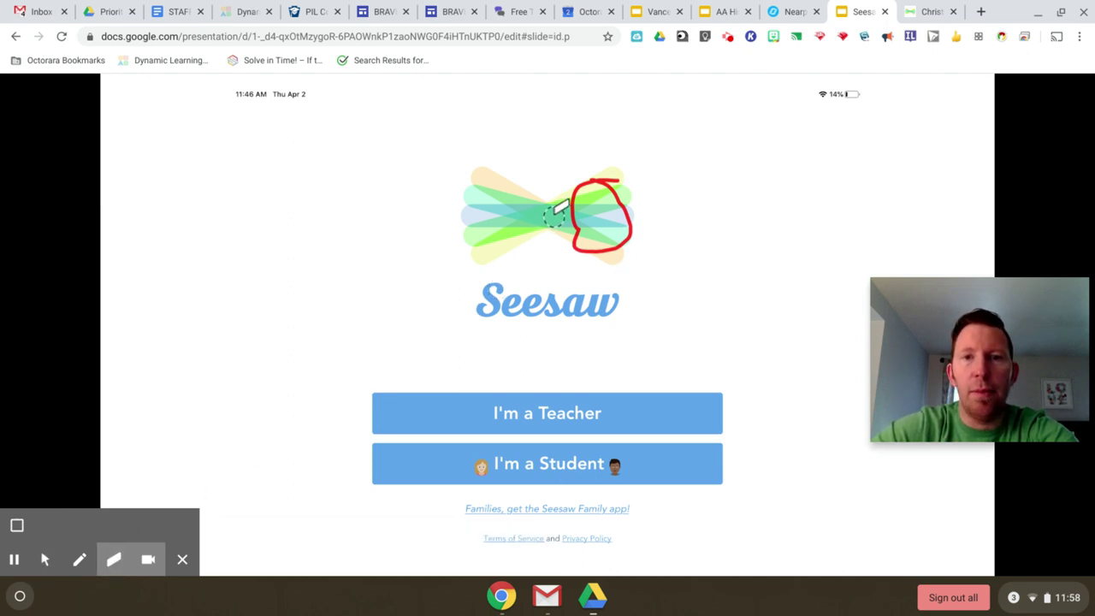
{"action": "mouse_move", "coordinate": [573, 205]}
{"action": "left_mouse_down"}
{"action": "mouse_move", "coordinate": [614, 181]}
{"action": "mouse_move", "coordinate": [632, 214]}
{"action": "mouse_move", "coordinate": [609, 246]}
{"action": "mouse_move", "coordinate": [584, 251]}
{"action": "mouse_move", "coordinate": [579, 227]}
{"action": "left_mouse_up"}
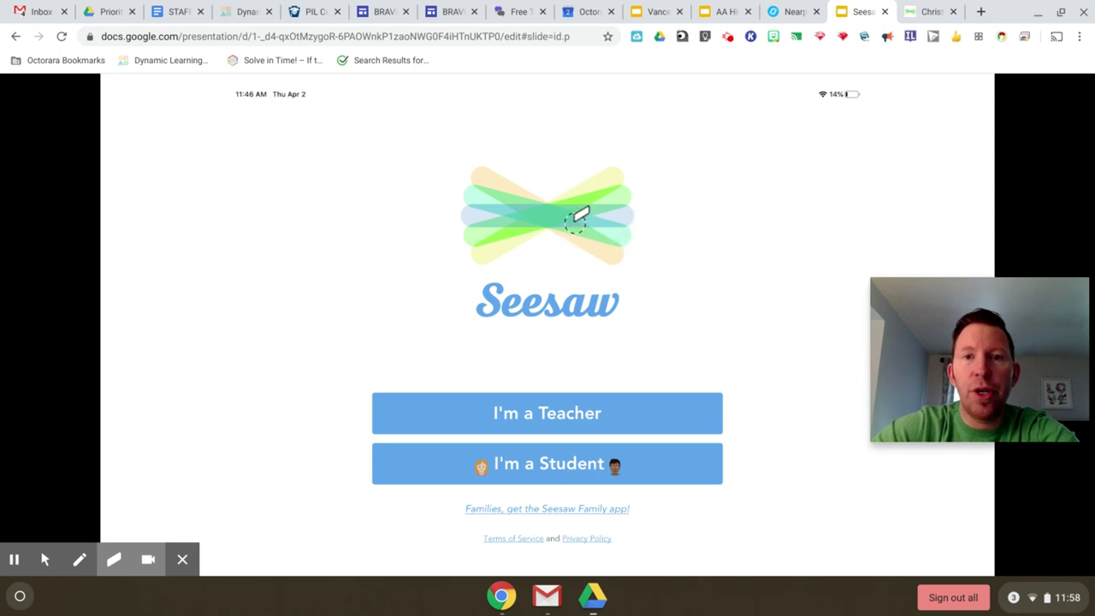
{"action": "left_click", "coordinate": [42, 565]}
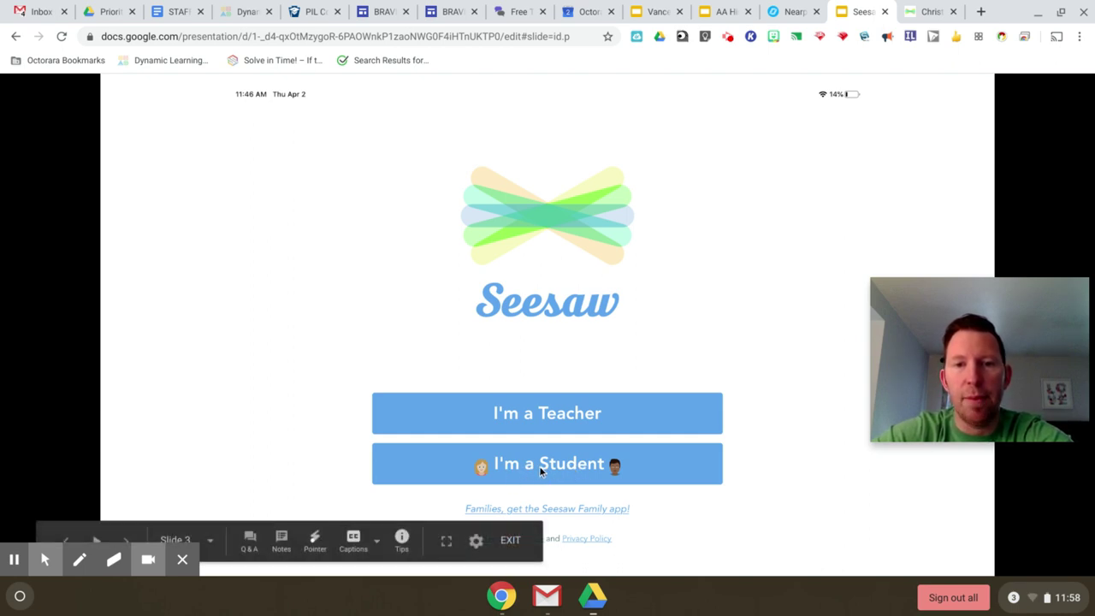
Advance the presentation through the Student Sign In slide to the Google and email sign-in slide, dismissing the mail notifications.
{"action": "left_click", "coordinate": [314, 361]}
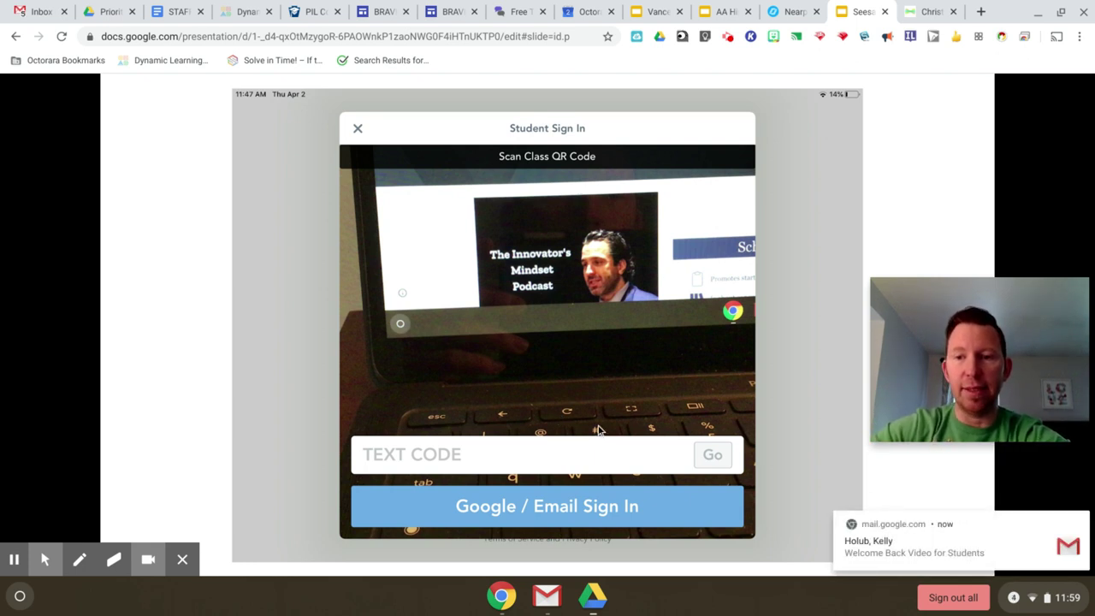
{"action": "left_click", "coordinate": [1081, 527]}
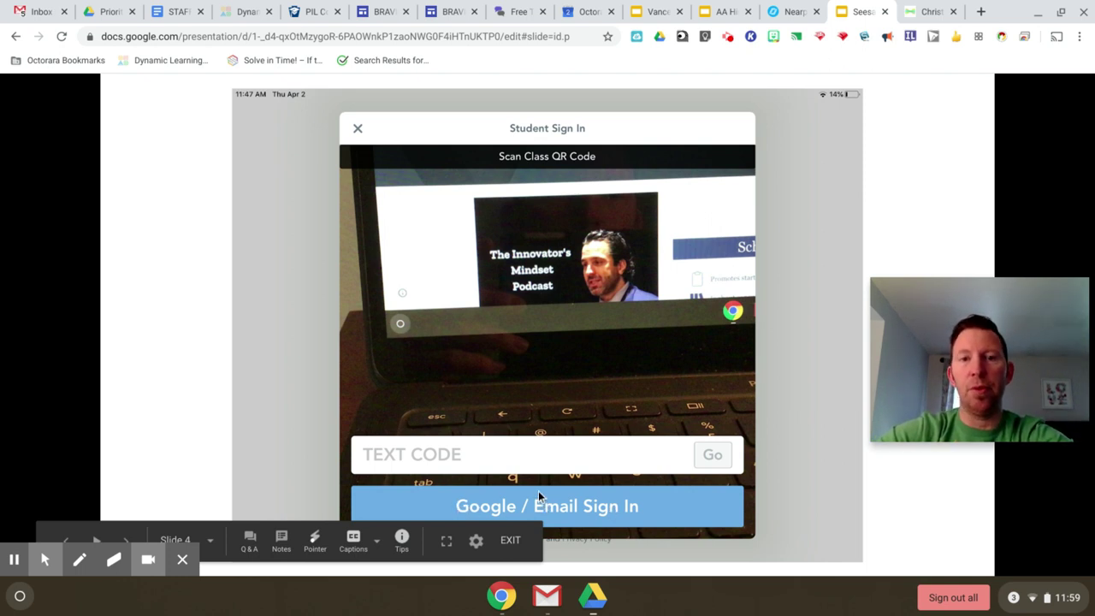
{"action": "left_click", "coordinate": [557, 352]}
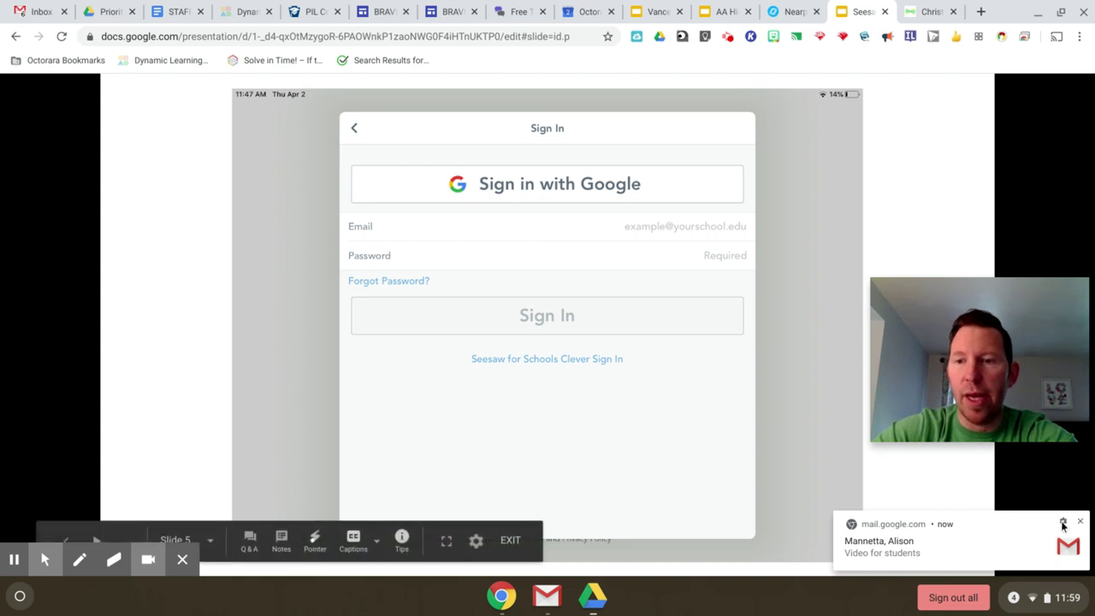
{"action": "left_click", "coordinate": [1079, 522]}
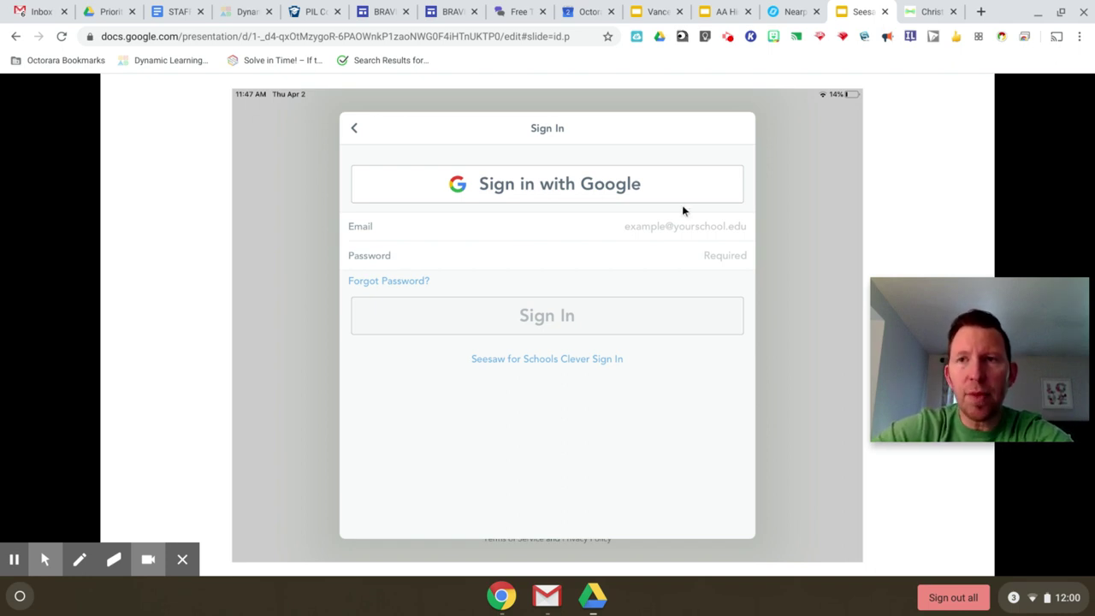
Switch to the Seesaw web app, view the teacher account options, and open the Home class.
{"action": "left_click", "coordinate": [931, 13]}
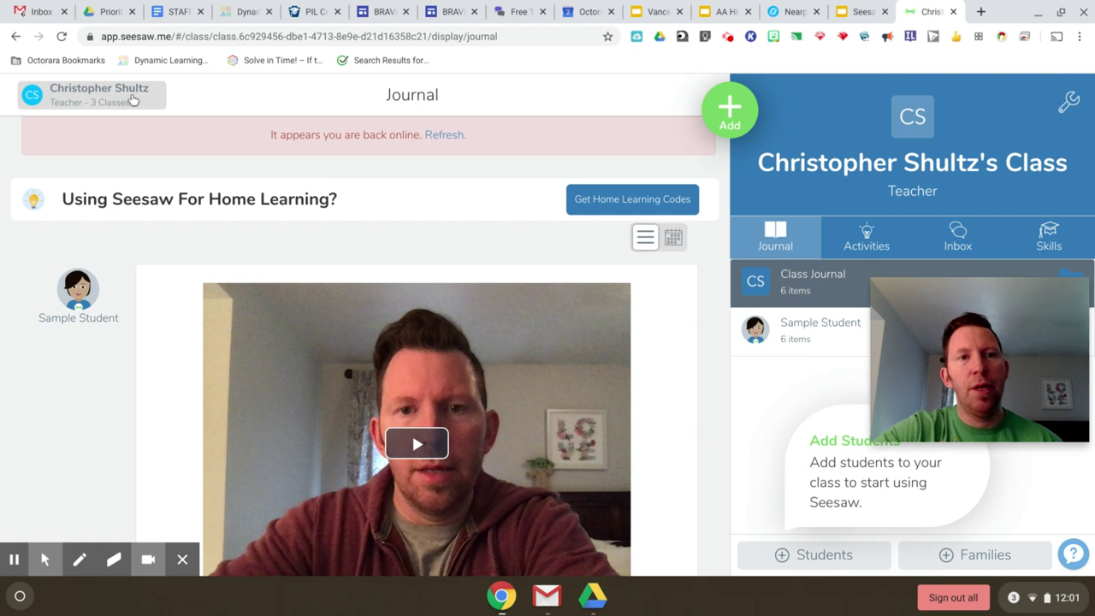
{"action": "left_click", "coordinate": [132, 100]}
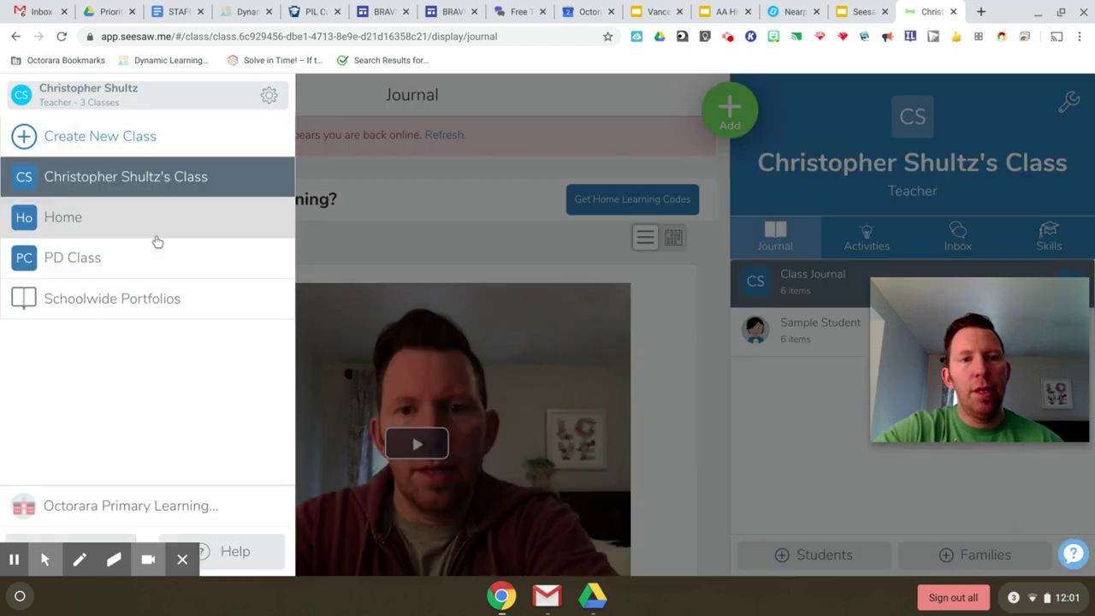
{"action": "left_click", "coordinate": [268, 96]}
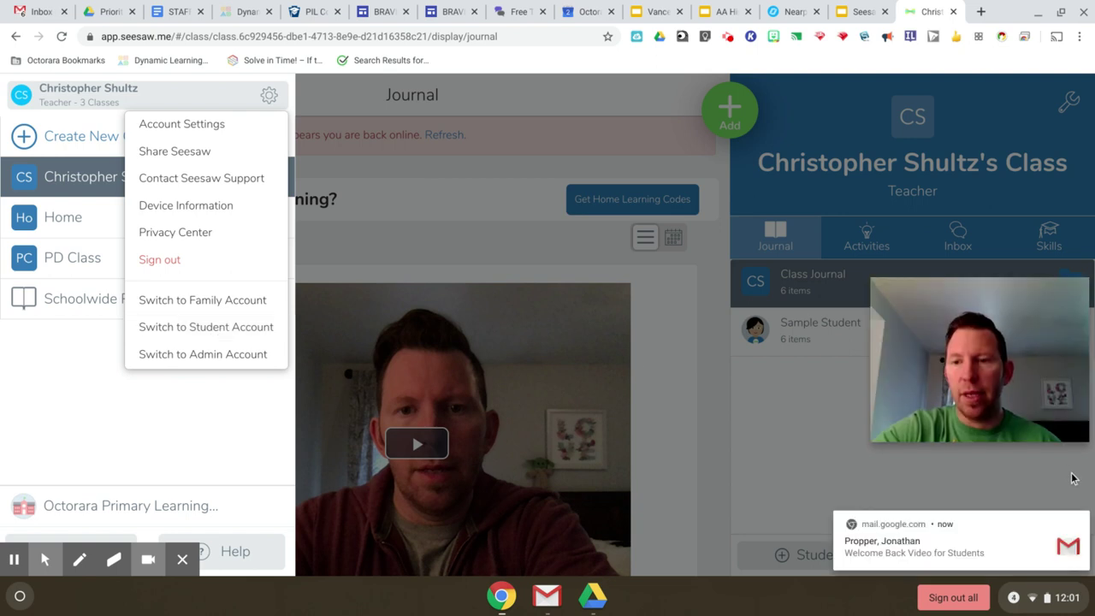
{"action": "left_click", "coordinate": [1079, 522]}
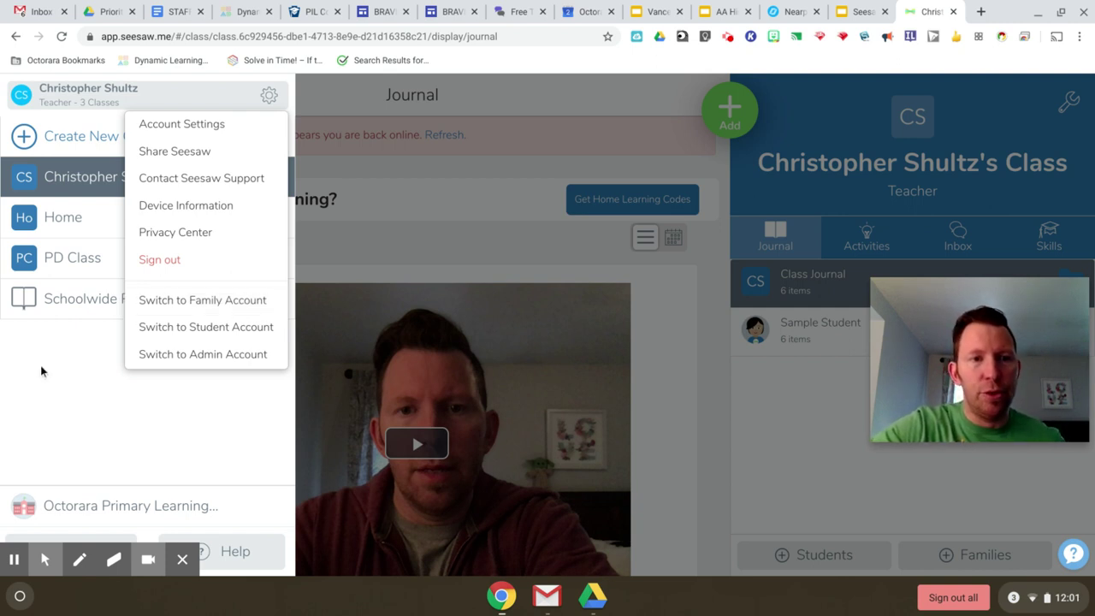
{"action": "left_click", "coordinate": [73, 376]}
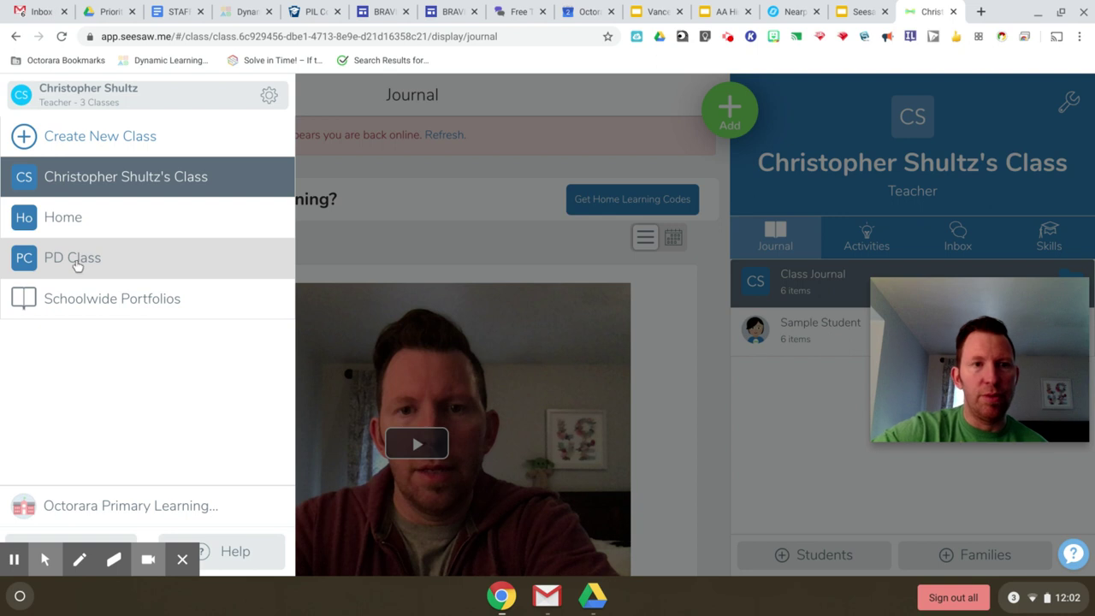
{"action": "left_click", "coordinate": [168, 218]}
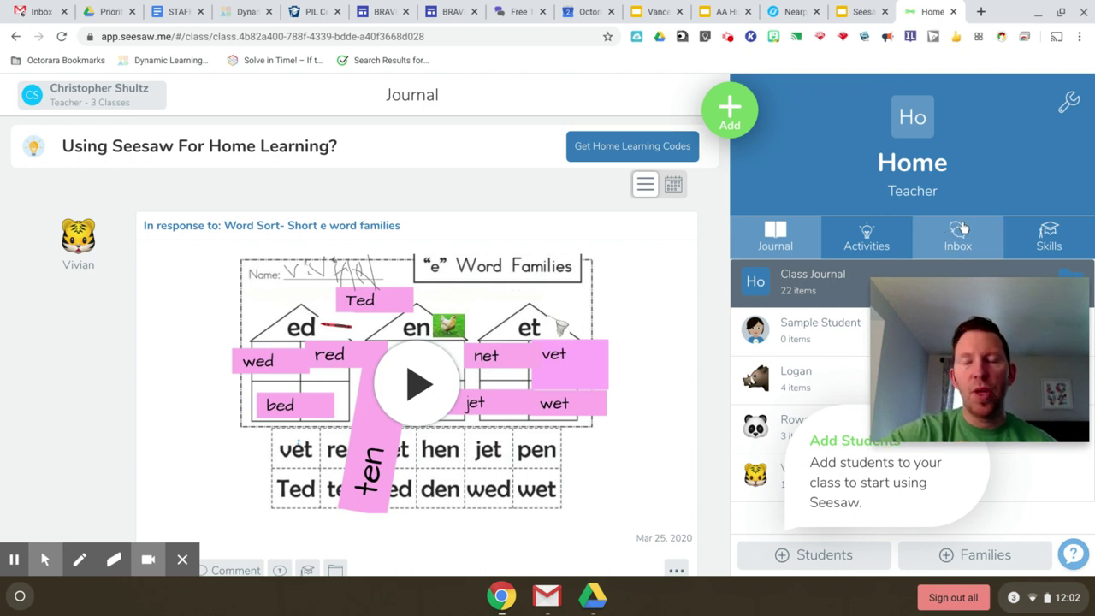
View the item types available for posting student work and return to the class journal.
{"action": "left_click", "coordinate": [731, 110]}
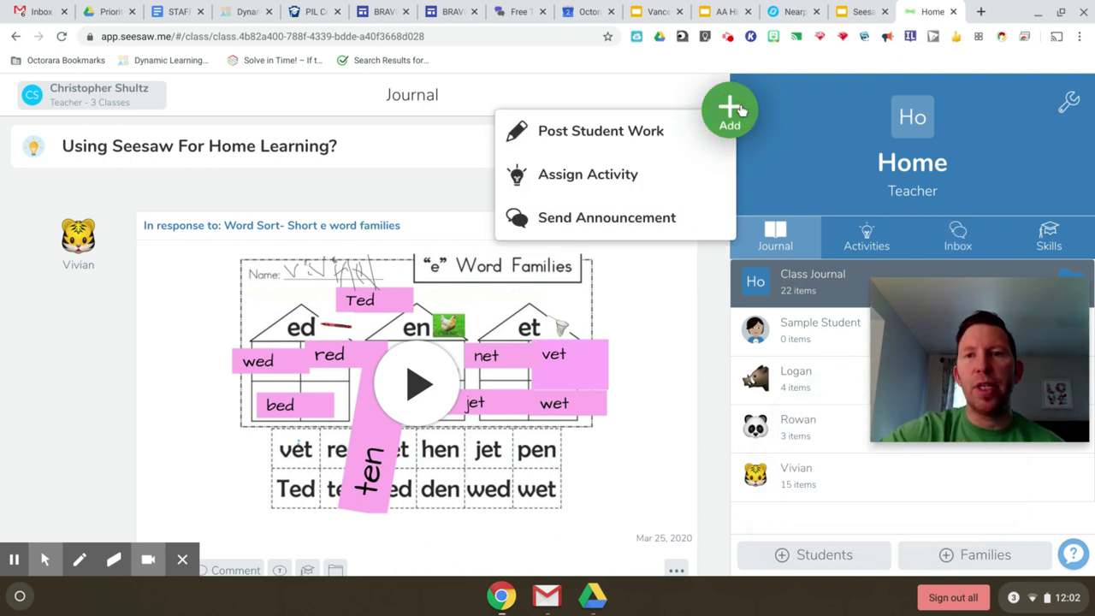
{"action": "left_click", "coordinate": [604, 143]}
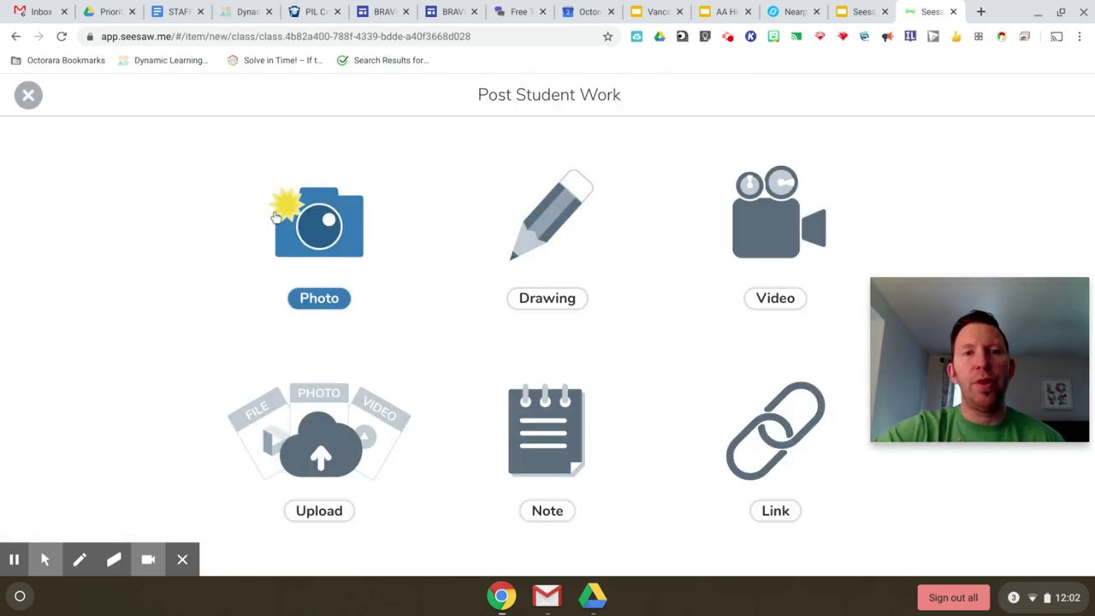
{"action": "left_click", "coordinate": [16, 36]}
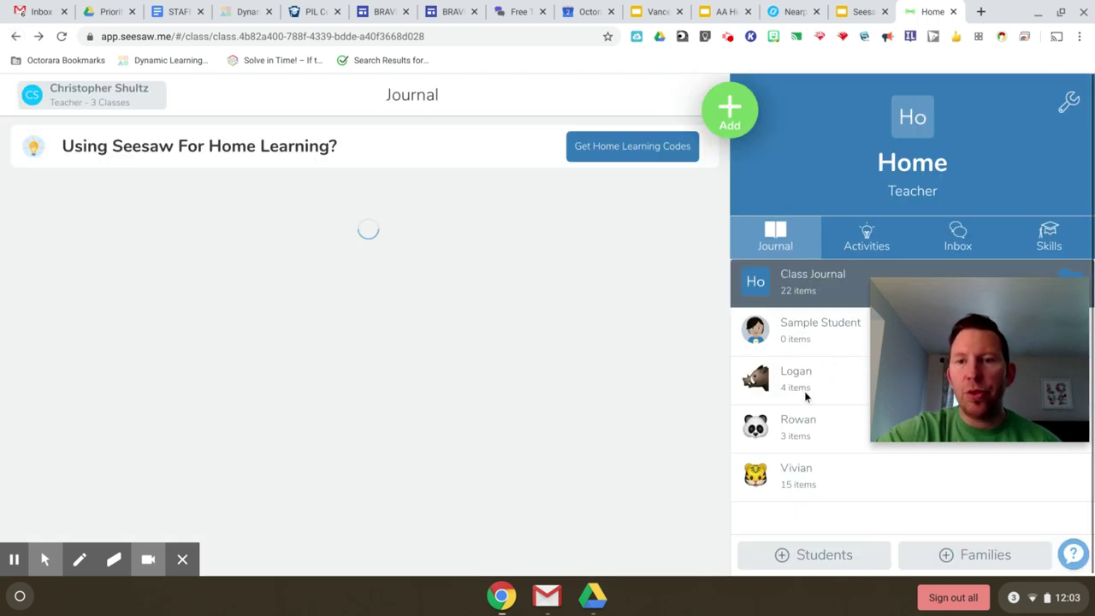
Show the journal entries of the student with the boar avatar and dismiss the mail notification.
{"action": "left_click", "coordinate": [806, 387]}
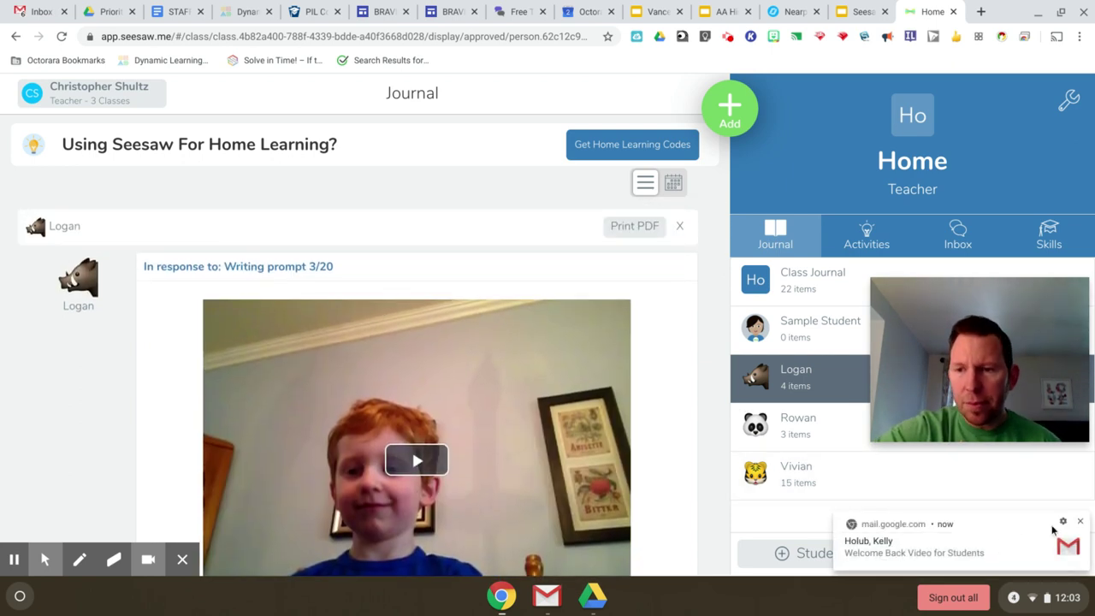
{"action": "left_click", "coordinate": [1080, 520]}
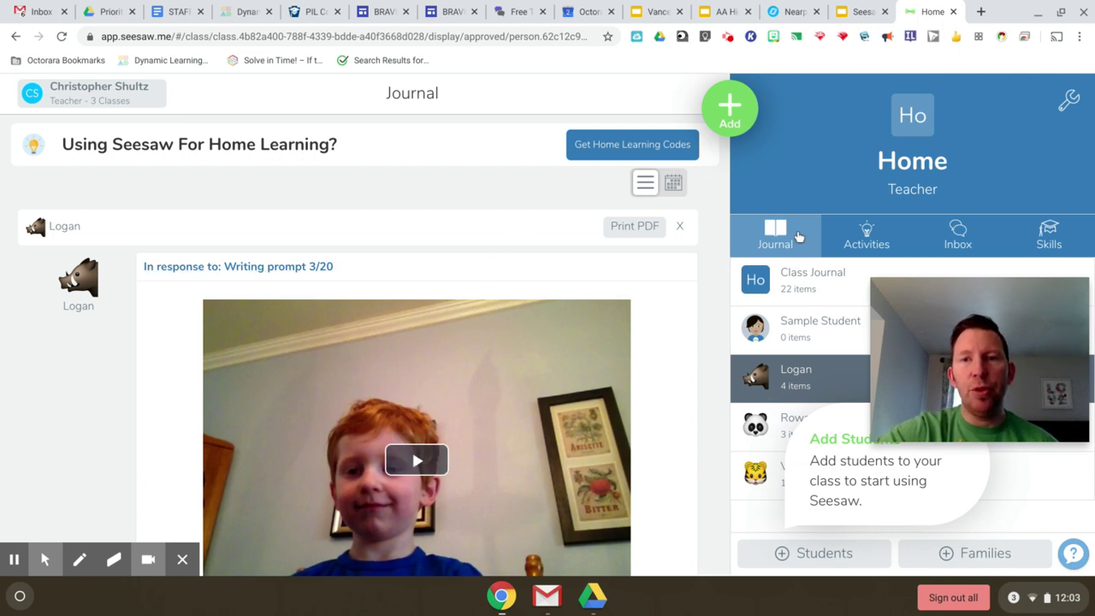
Start a response to the Home class activity "¿Cómo estás? - How are you?" and review its instructions.
{"action": "left_click", "coordinate": [842, 229]}
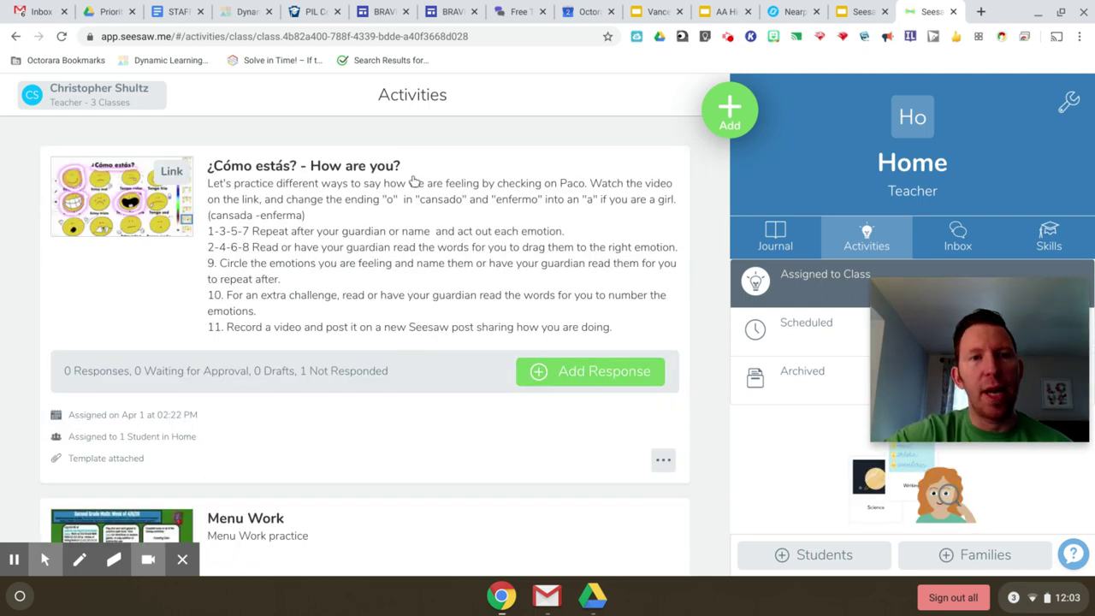
{"action": "left_click", "coordinate": [587, 379]}
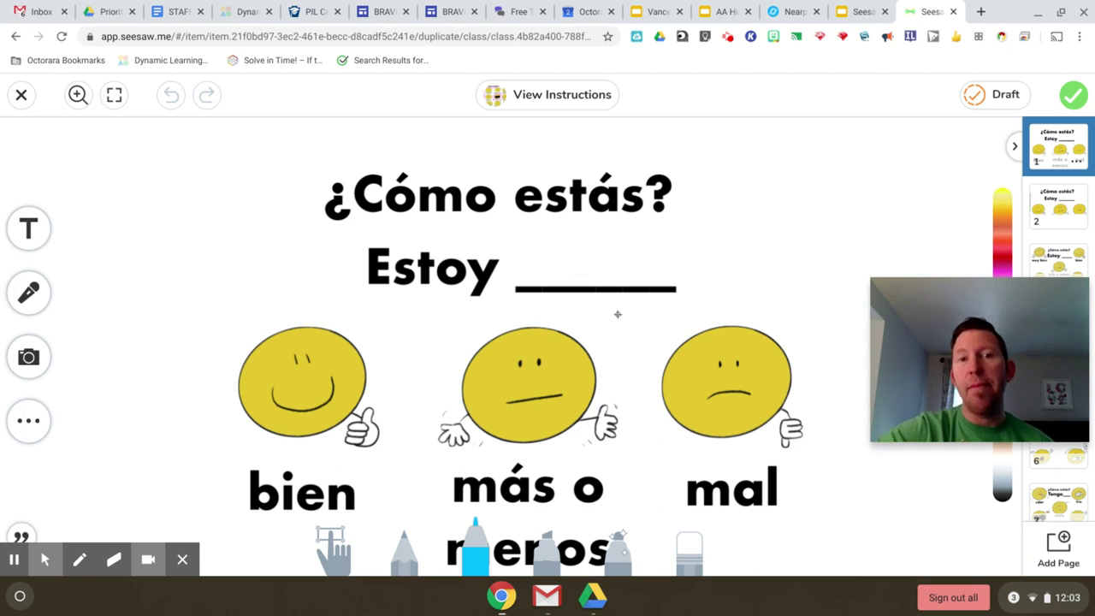
{"action": "mouse_move", "coordinate": [1049, 406]}
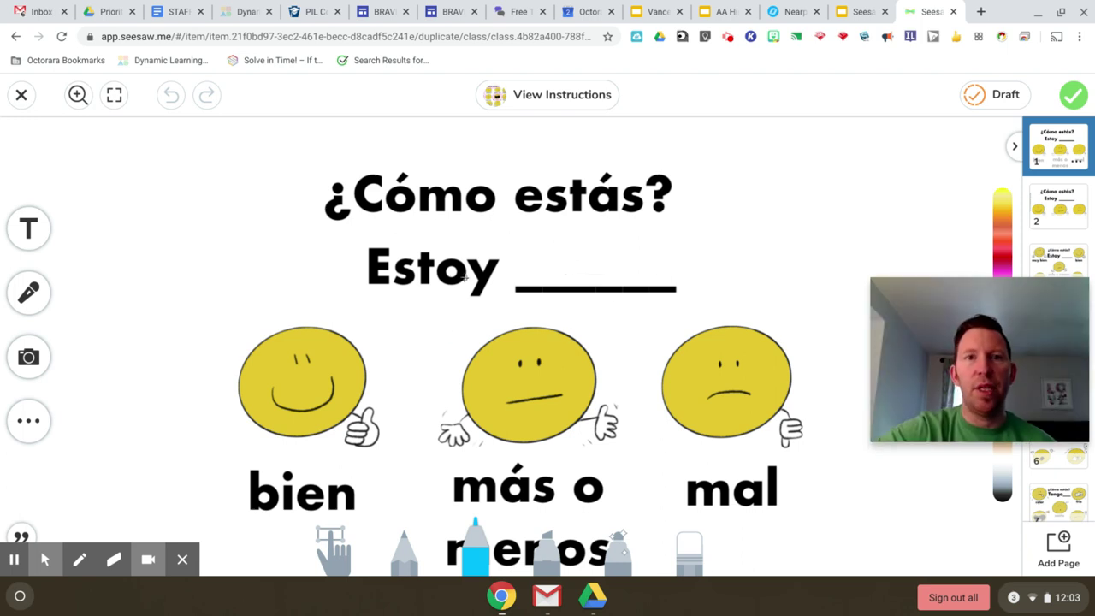
{"action": "left_click", "coordinate": [565, 98]}
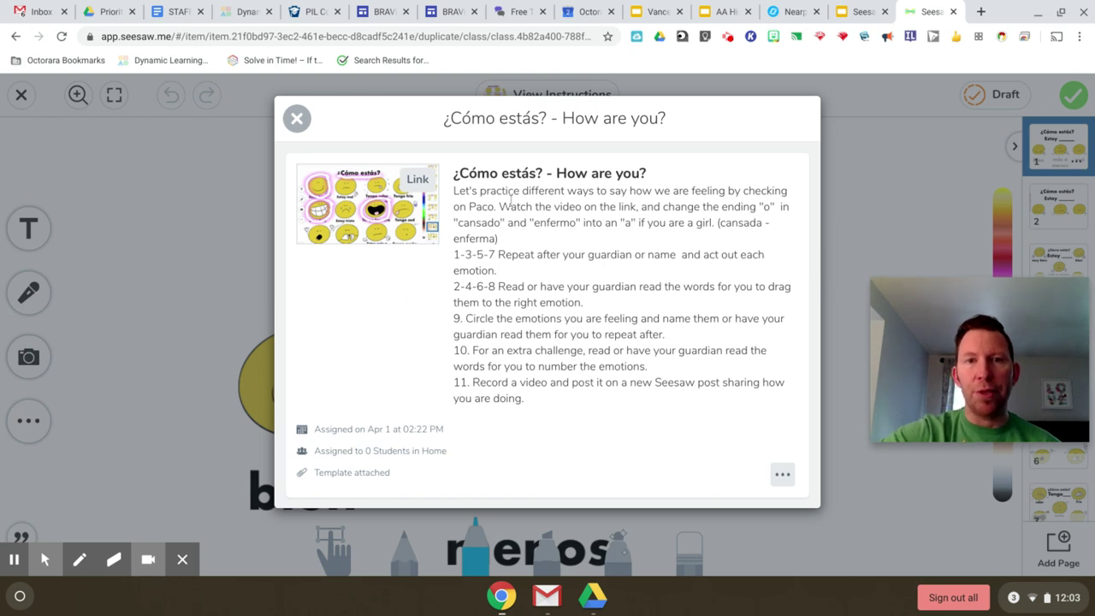
{"action": "left_click", "coordinate": [296, 119]}
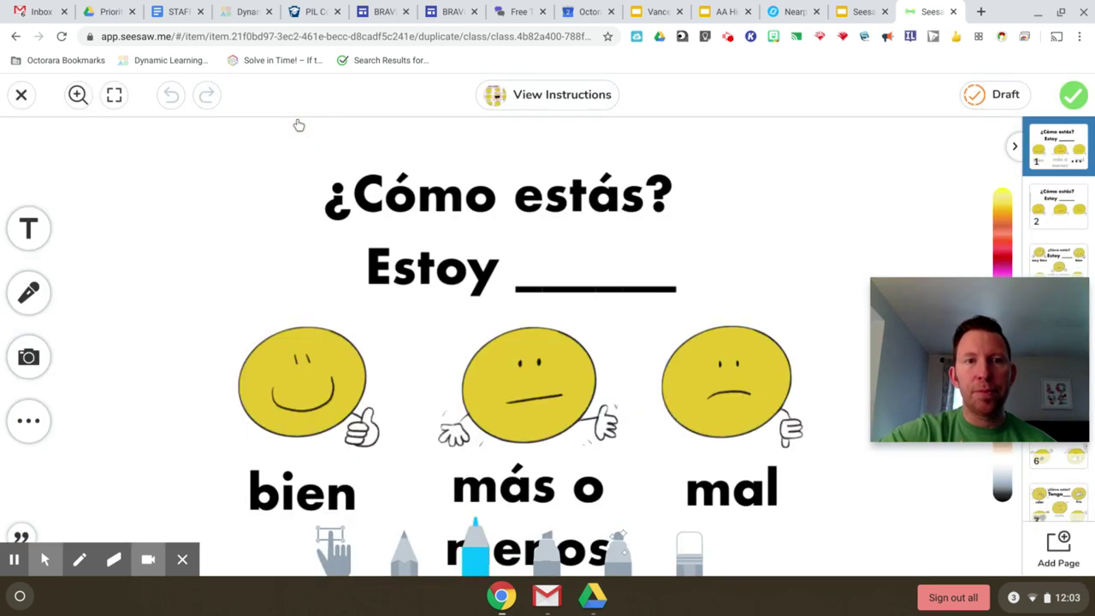
Add a text label reading "Hello" to the first page of the activity response.
{"action": "left_click", "coordinate": [43, 229]}
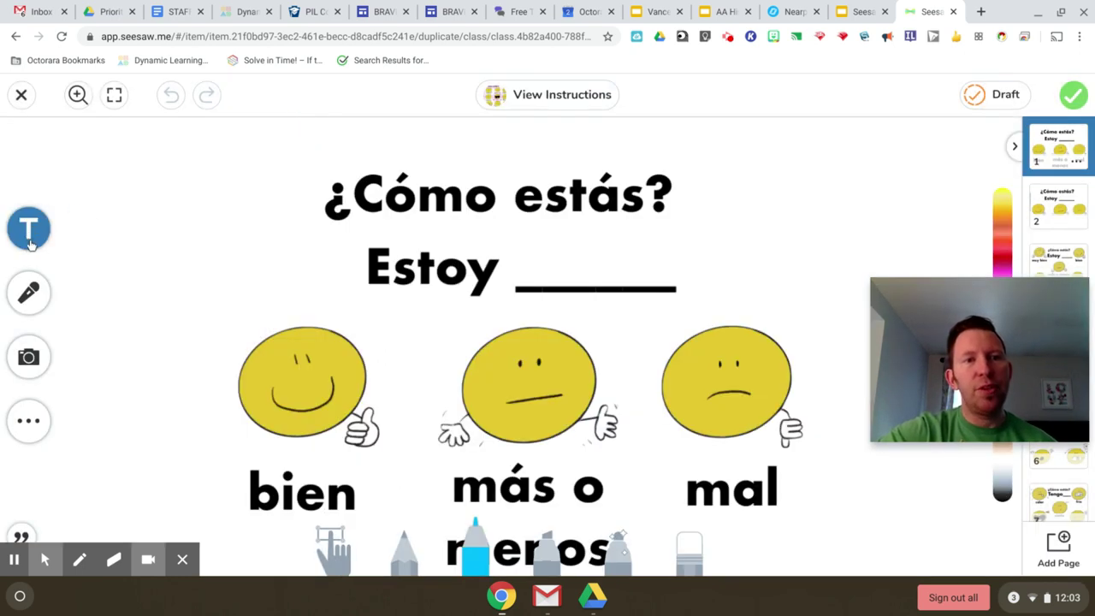
{"action": "left_click", "coordinate": [30, 229]}
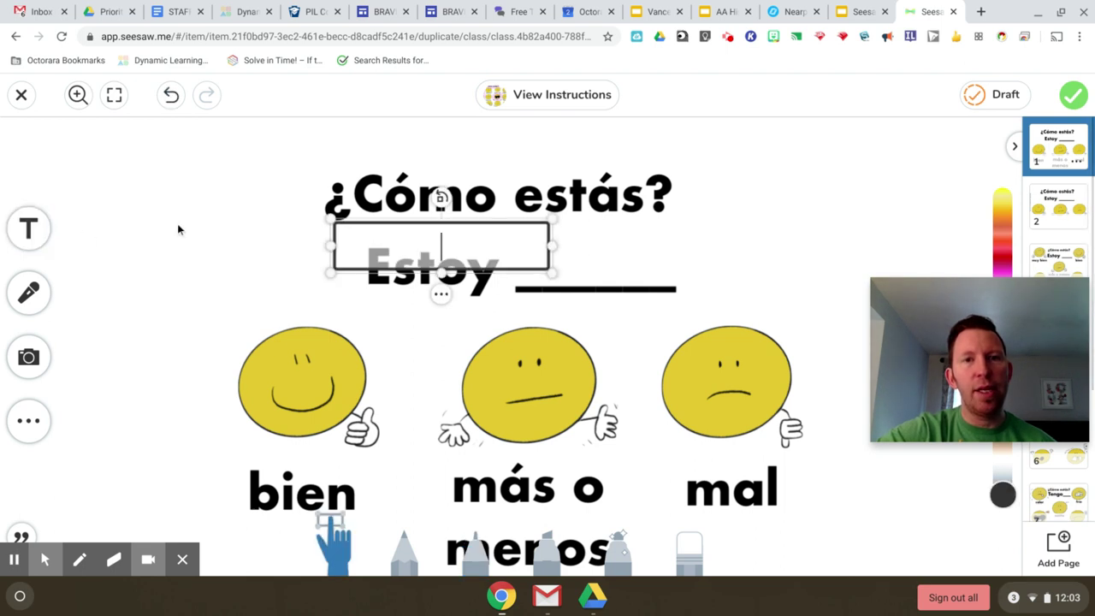
{"action": "type", "text": "Hello"}
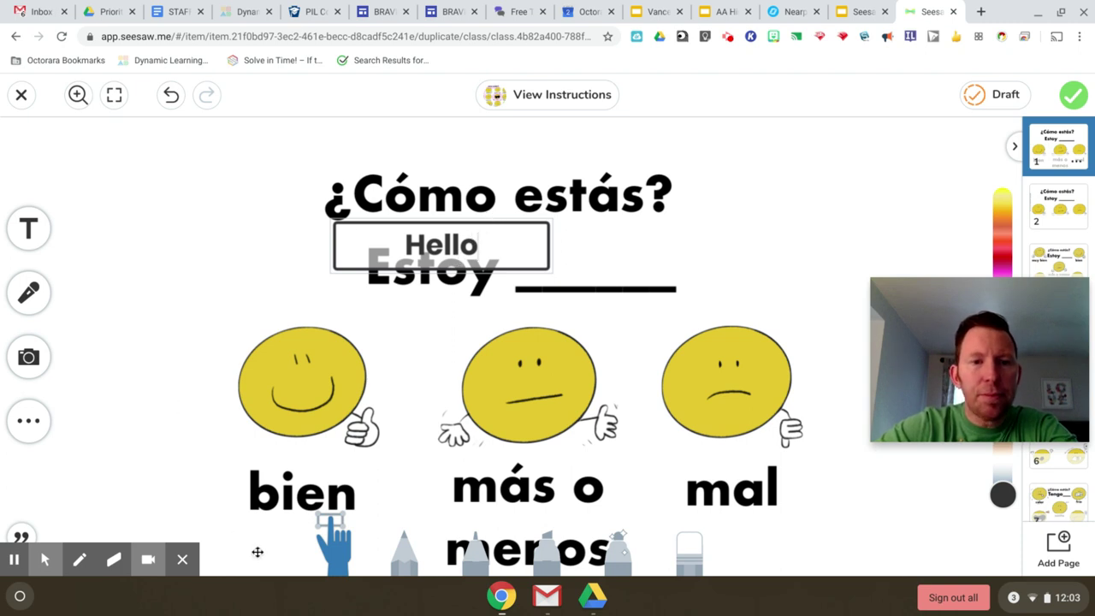
Move the "Hello" label below the "Estoy" line, between the first two smiley faces.
{"action": "left_click", "coordinate": [330, 556]}
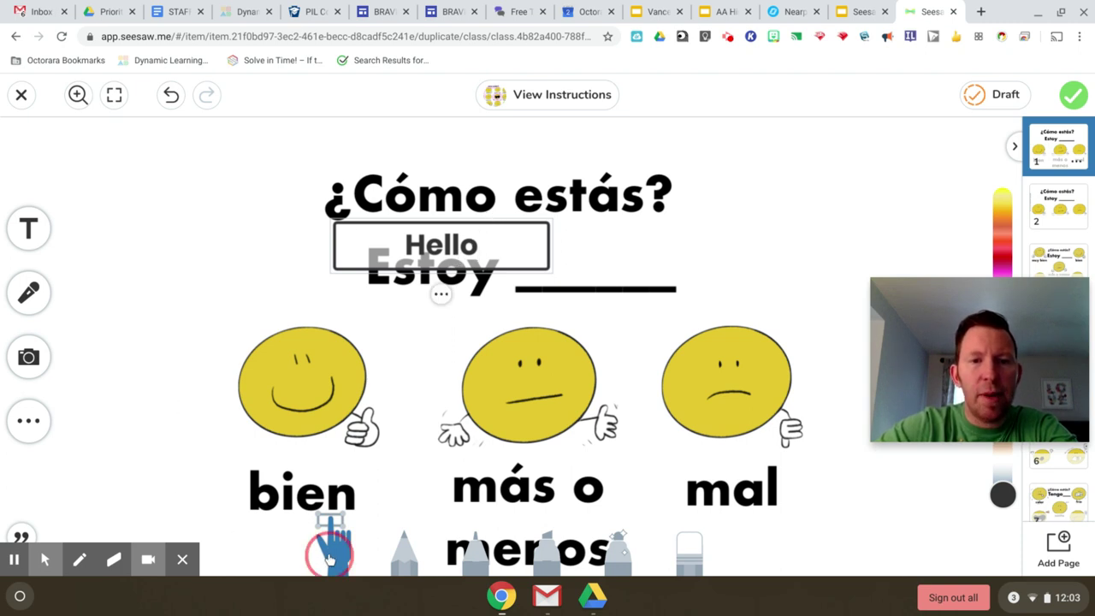
{"action": "left_click", "coordinate": [440, 294]}
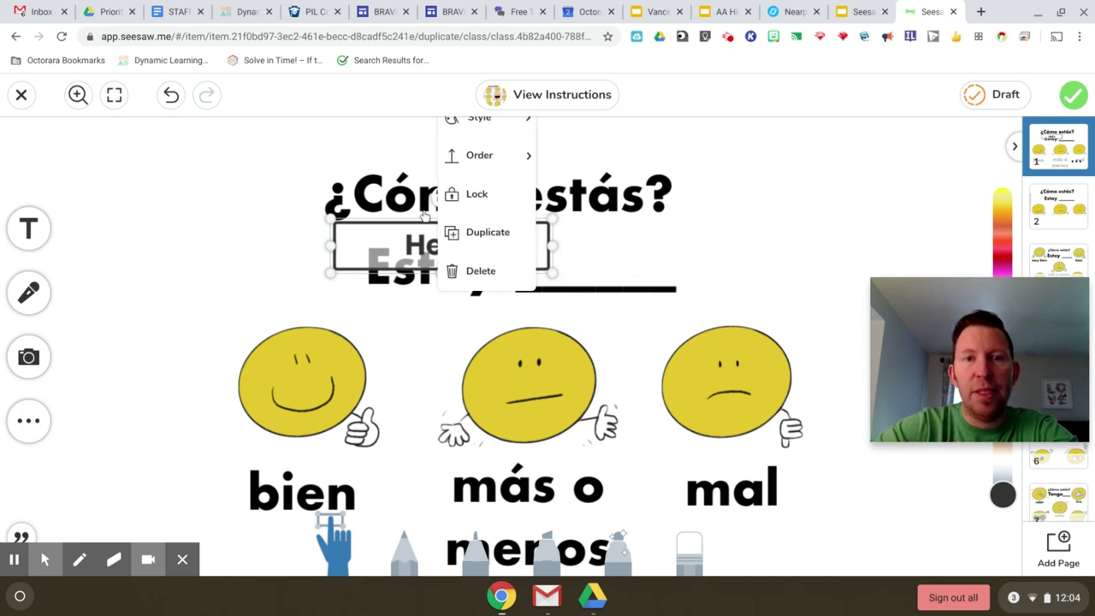
{"action": "left_click_drag", "start_coordinate": [398, 222], "coordinate": [411, 310]}
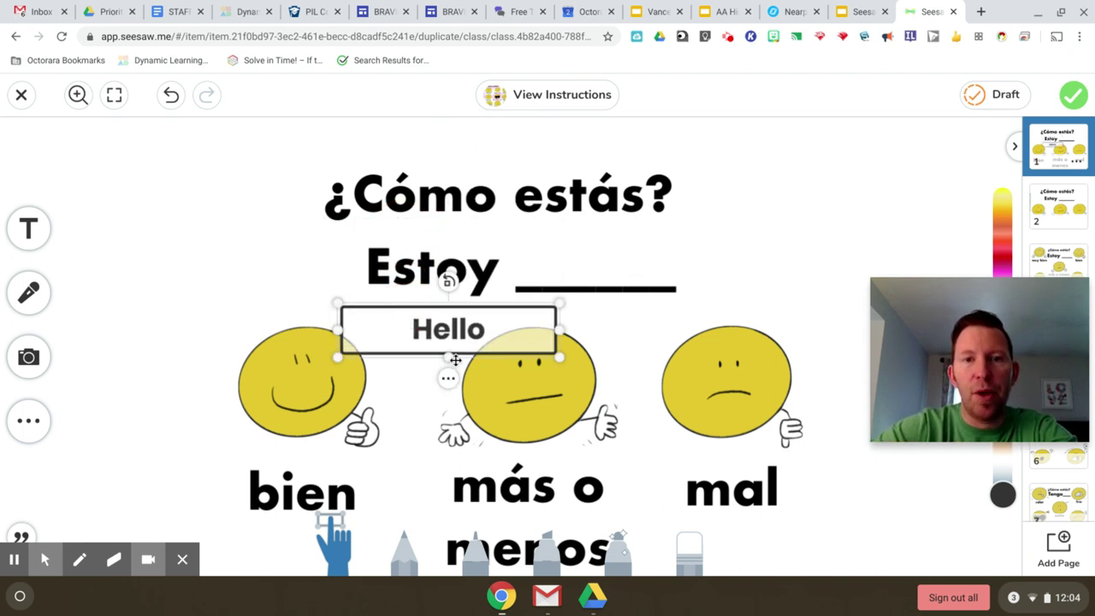
Open the text style options for the "Hello" label.
{"action": "left_click", "coordinate": [452, 385]}
{"action": "mouse_move", "coordinate": [487, 200]}
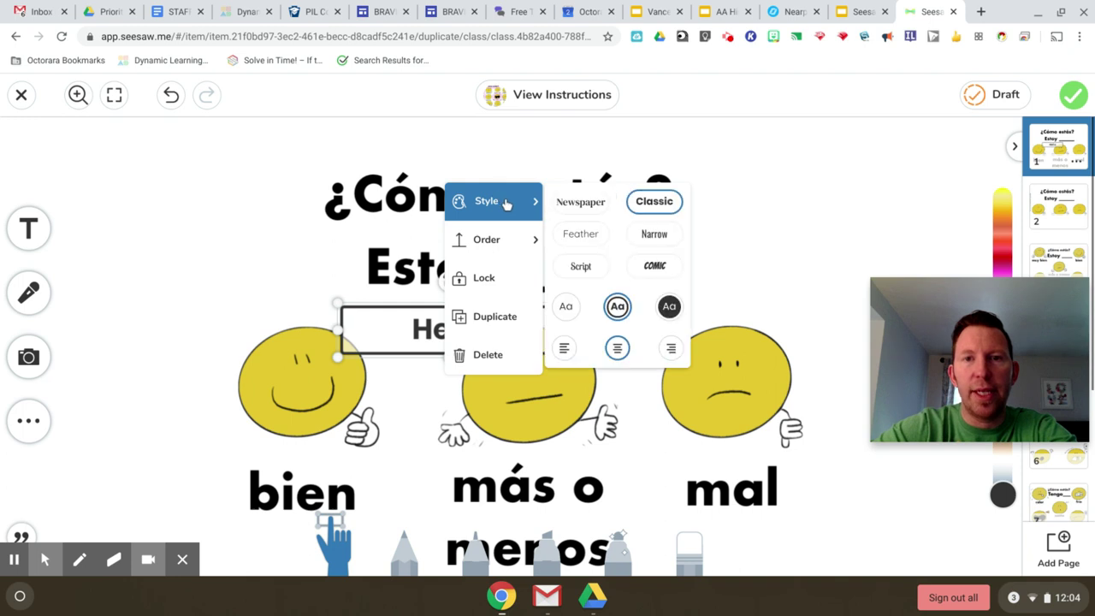